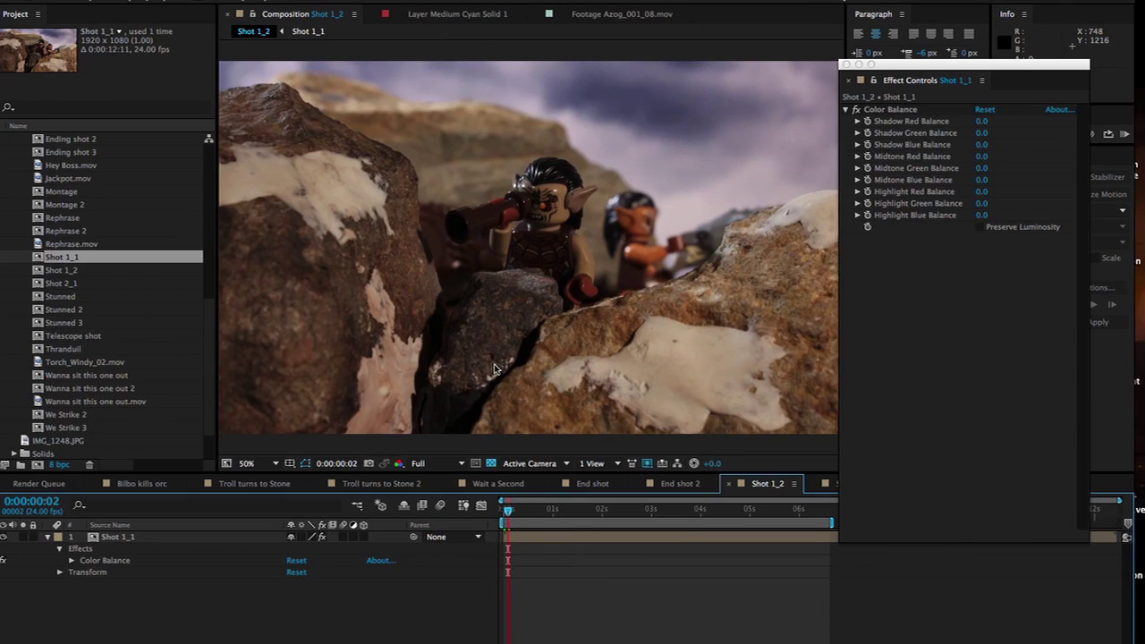
Step: Set Color Balance Highlight Red to -30, Midtone and Shadow Red to -5, and adjust Midtone Green
click(981, 191)
text(-30)
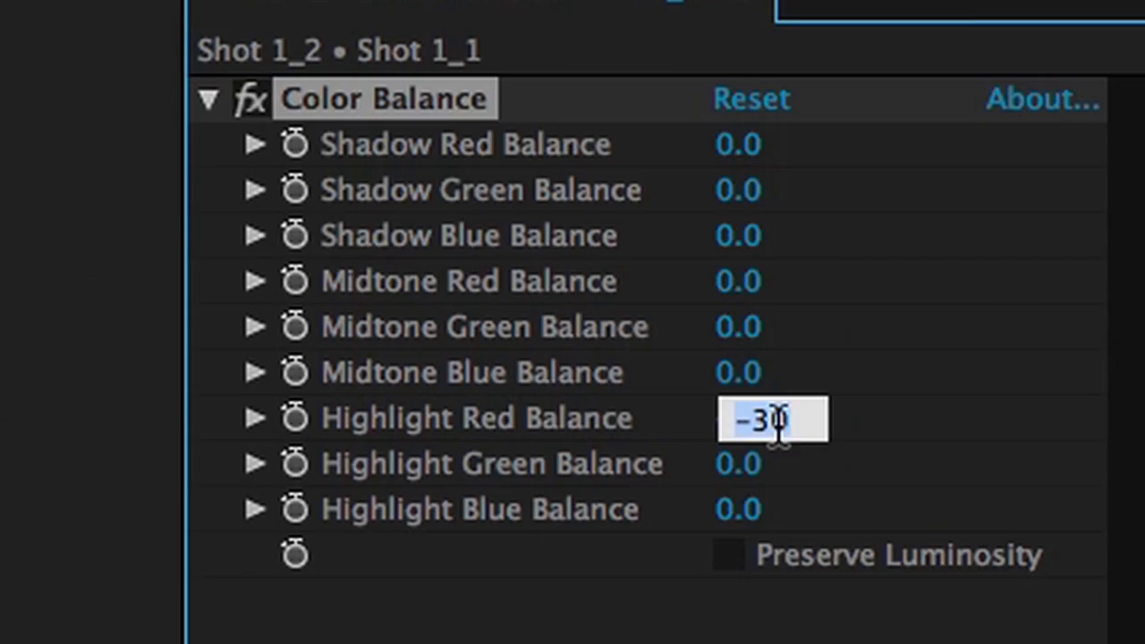
click(981, 168)
text(0)
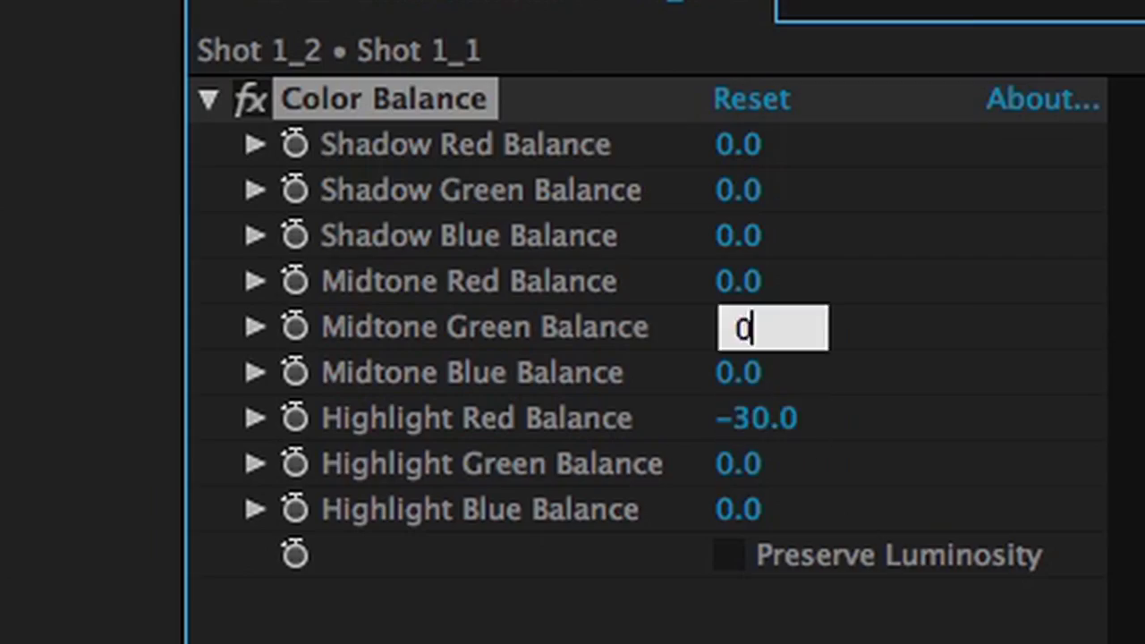
click(737, 281)
text(-5)
key(Return)
click(737, 143)
text(-5)
key(Return)
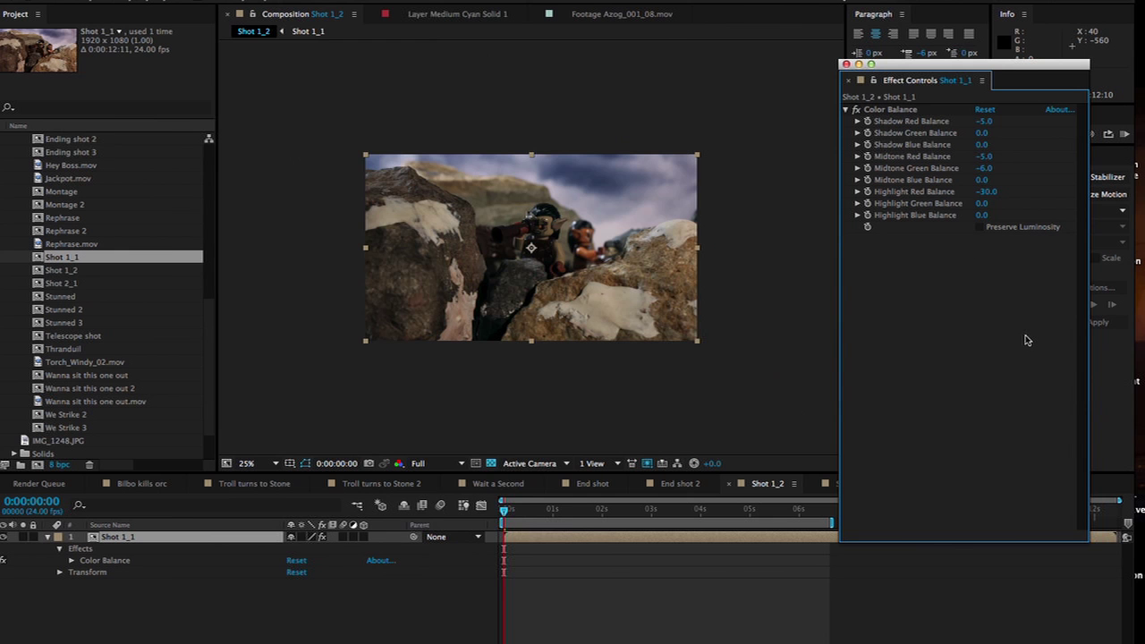
Step: Add Hue/Saturation and Curves effects, lifting the curve to brighten the shot
click(286, 1)
mouse_move(331, 79)
click(503, 389)
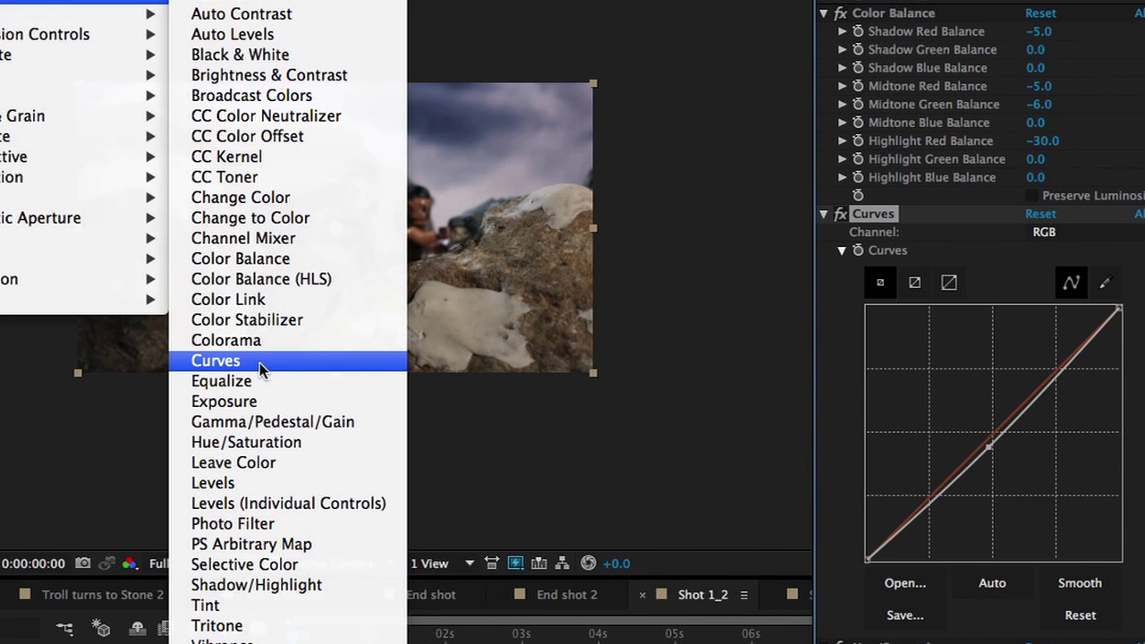
click(259, 362)
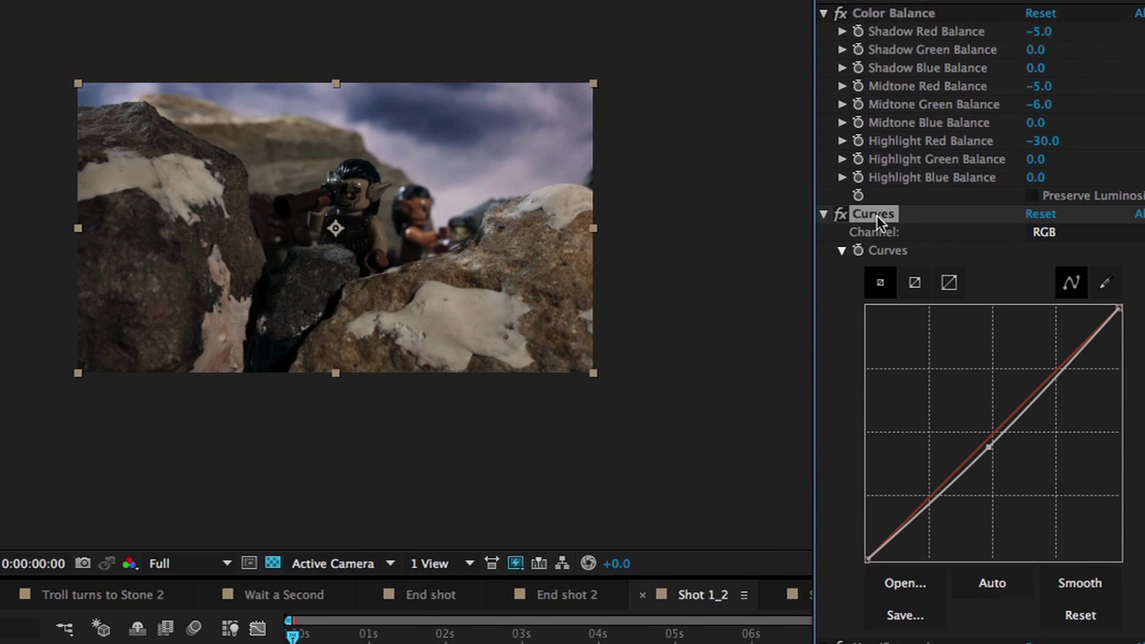
drag(1118, 308, 1083, 309)
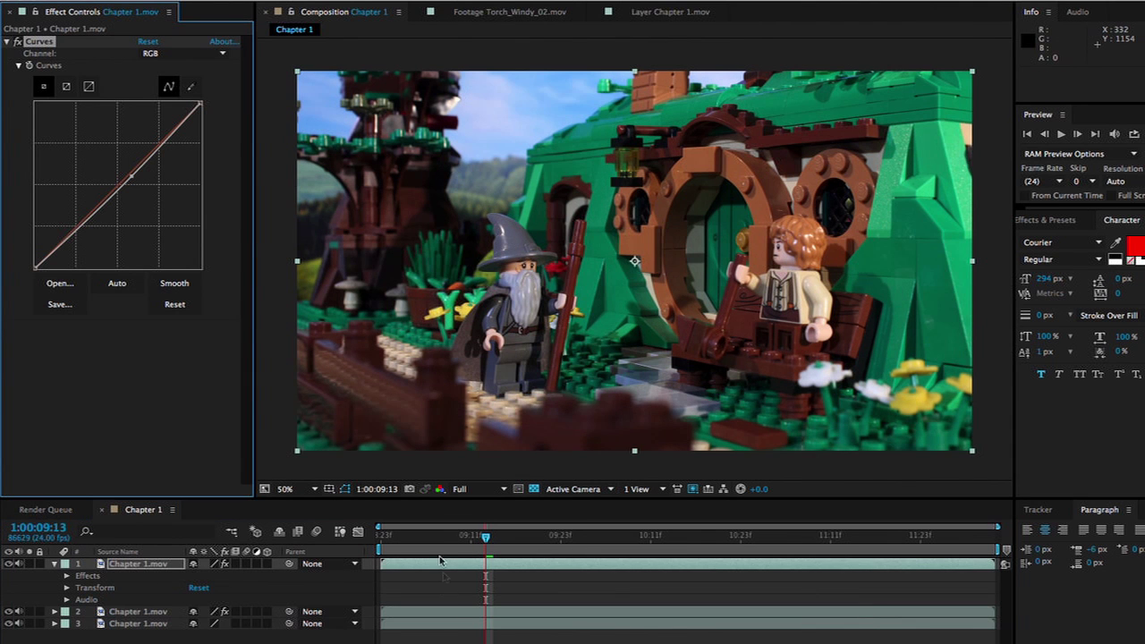
Step: Darken the curve, then duplicate the graded layer and lower the duplicate's curve further
drag(132, 180, 135, 191)
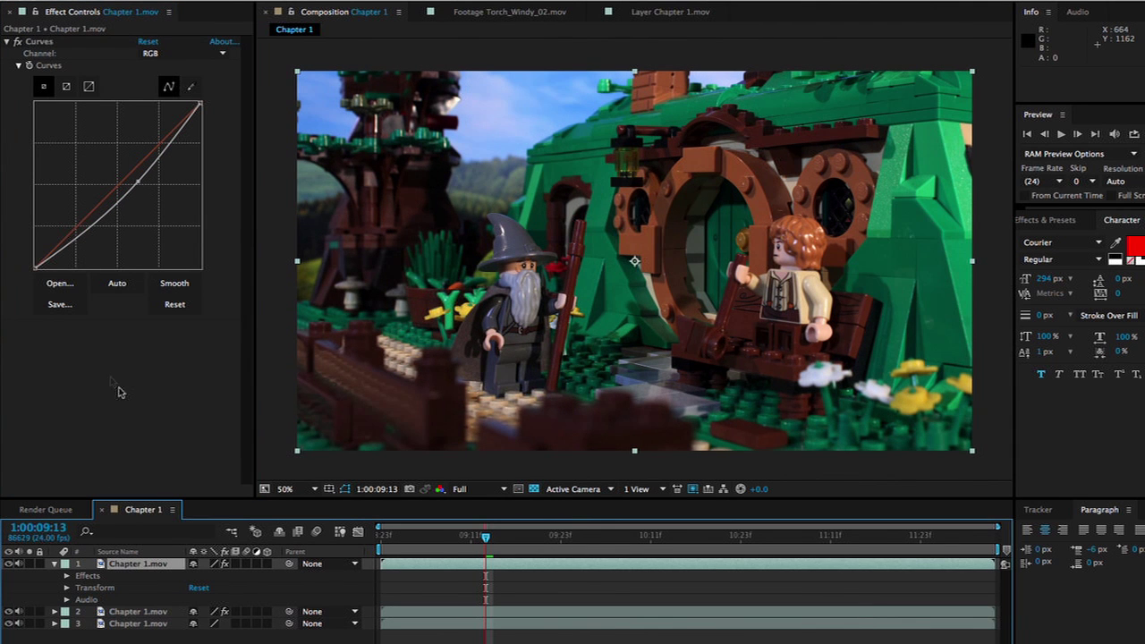
click(55, 564)
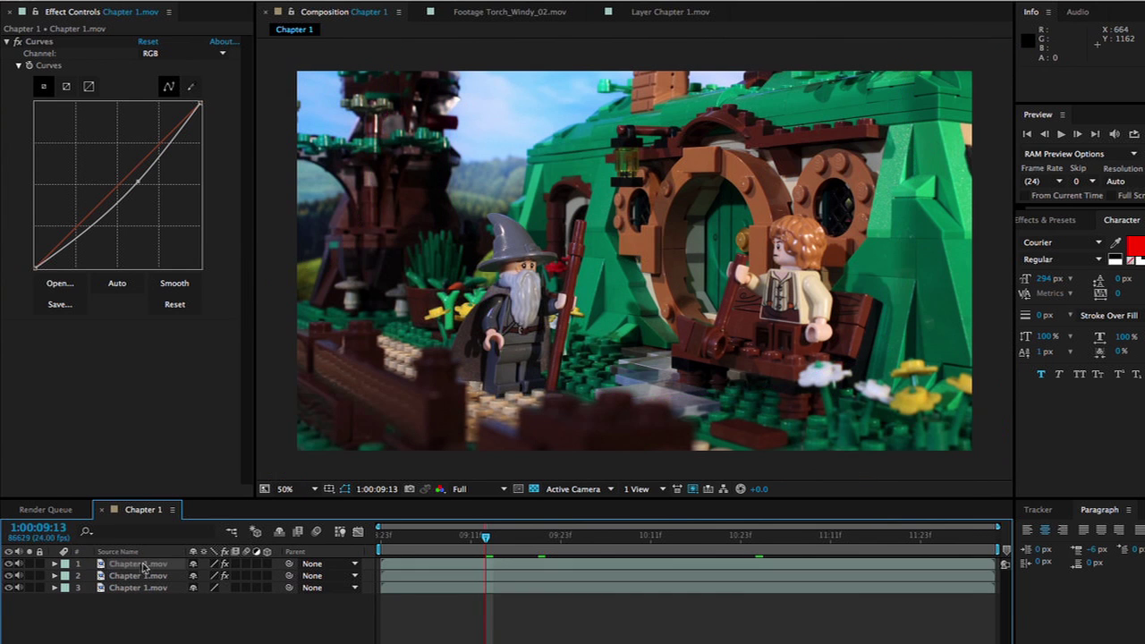
click(51, 577)
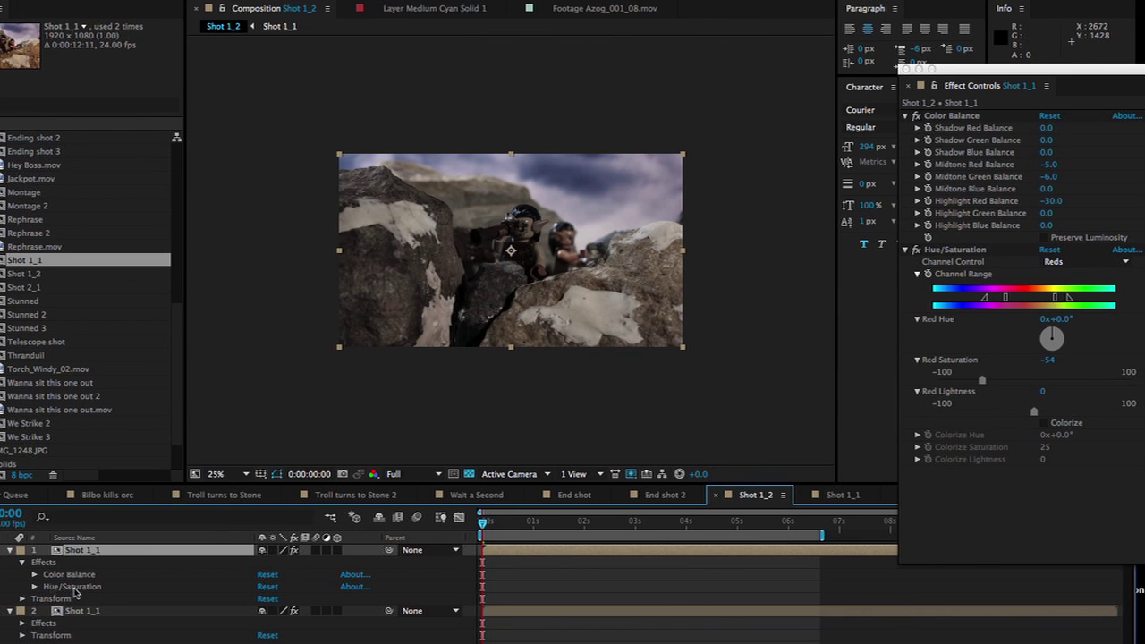
key(super+v)
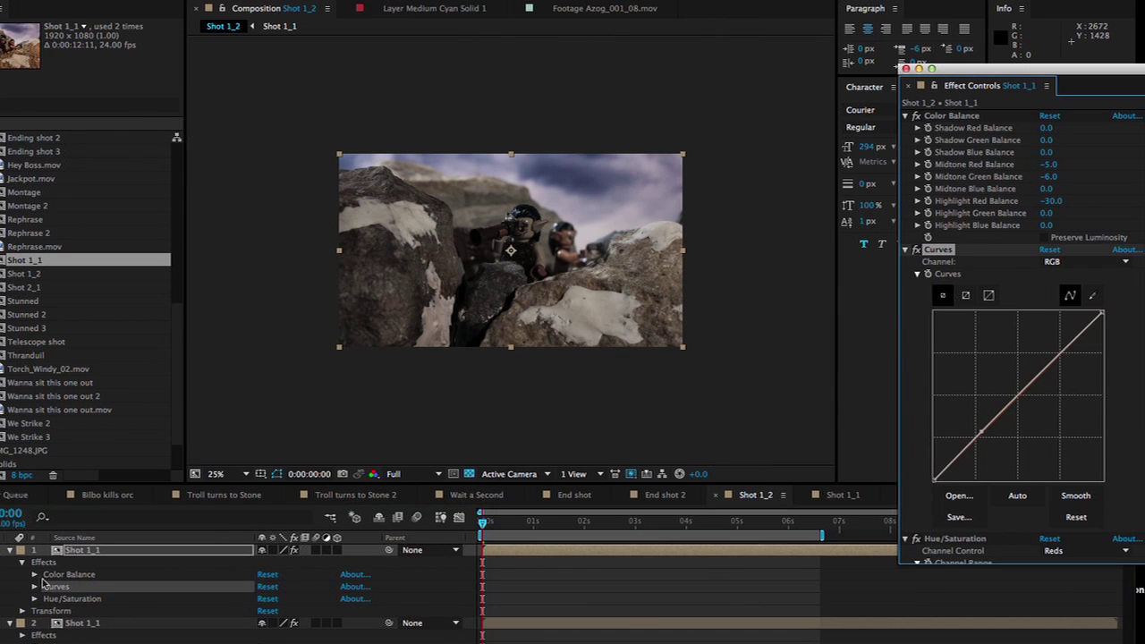
drag(981, 437, 988, 439)
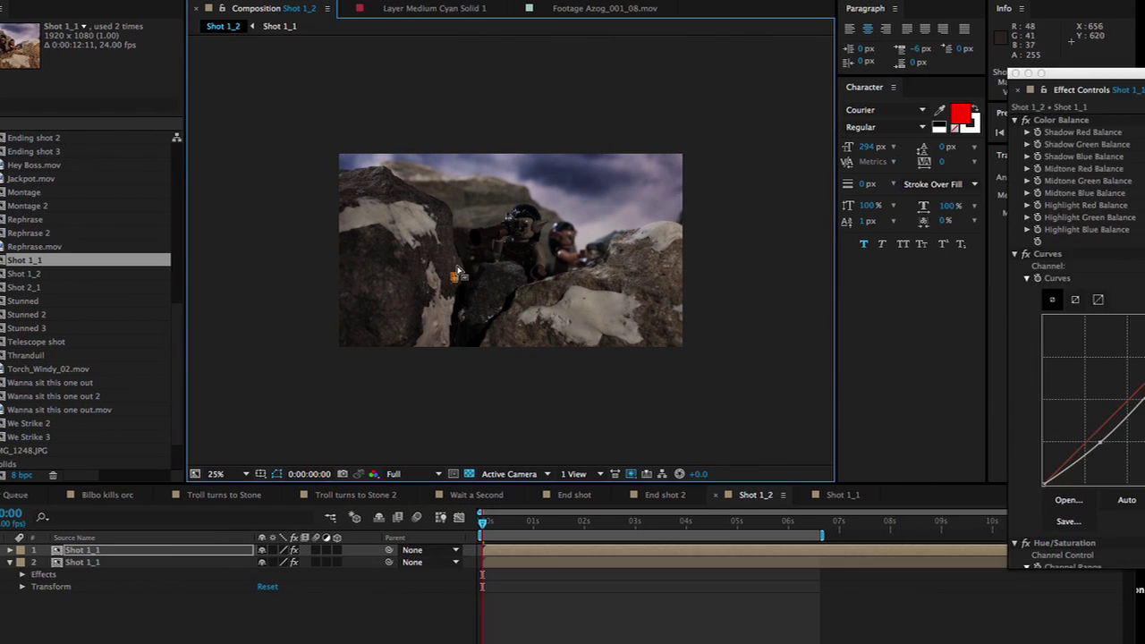
Step: Draw a mask on the darkened duplicate outlining the foreground rocks
click(279, 122)
click(720, 127)
click(733, 272)
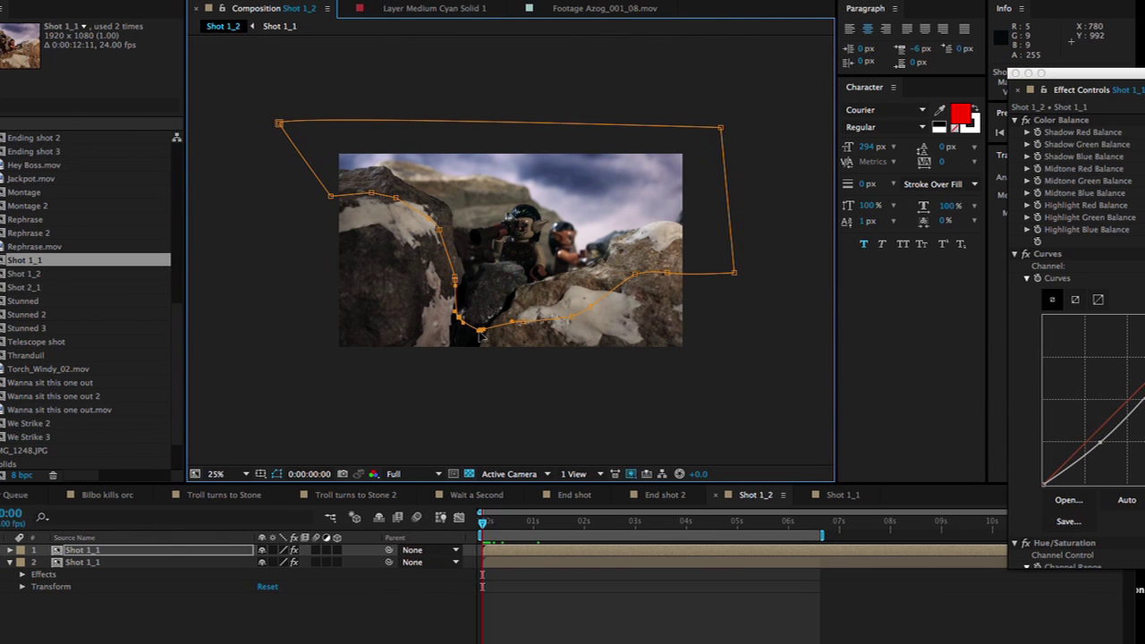
click(481, 334)
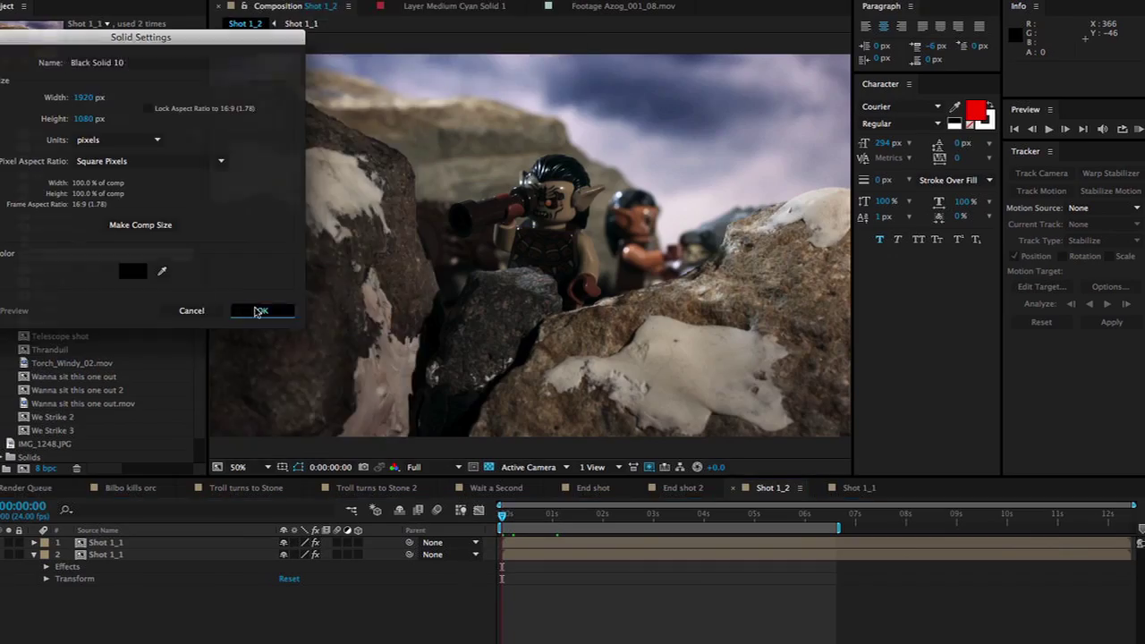
Step: Create the comp-sized black solid and set its blending mode to Screen
click(259, 310)
right_click(652, 542)
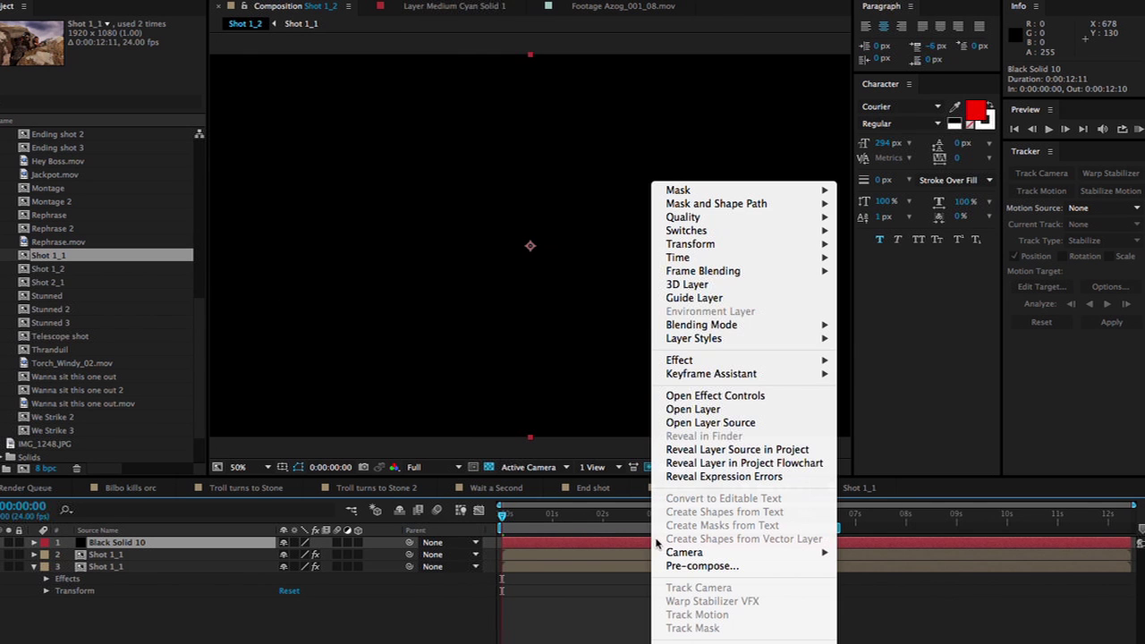
mouse_move(683, 329)
click(872, 284)
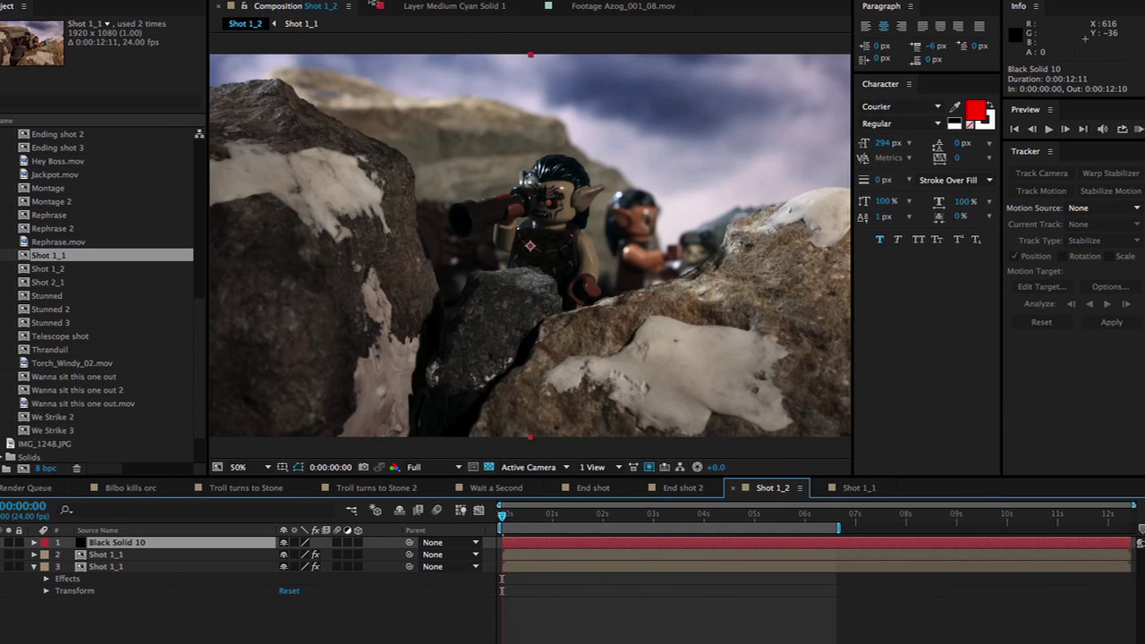
Step: Add CC Snowfall to the black solid and enlarge the snowflakes
click(281, 1)
mouse_move(310, 210)
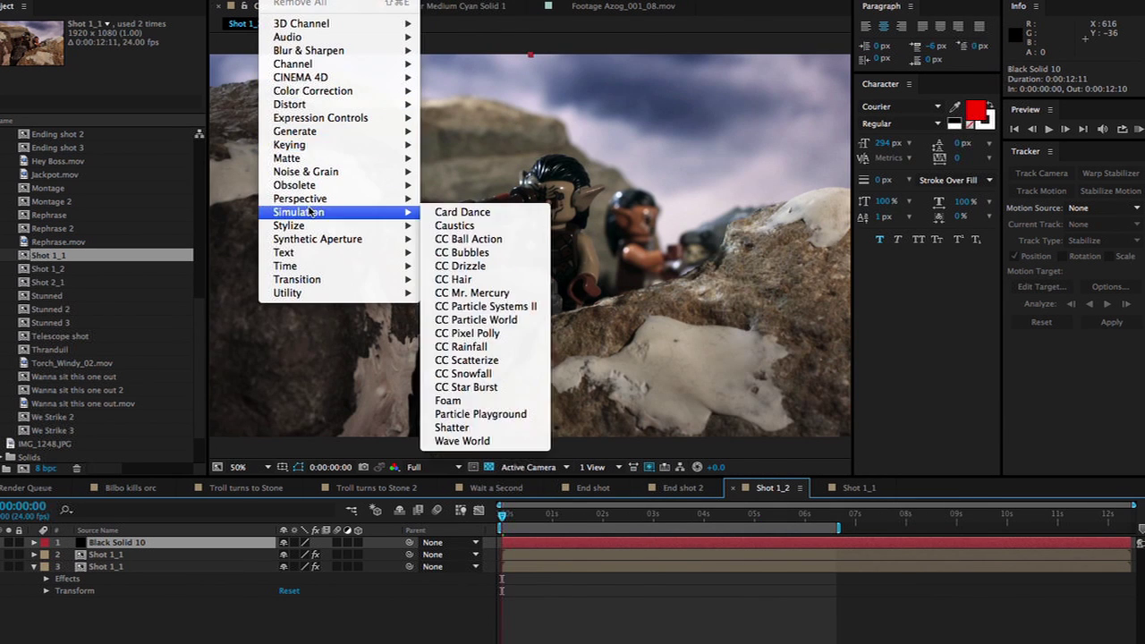
click(462, 375)
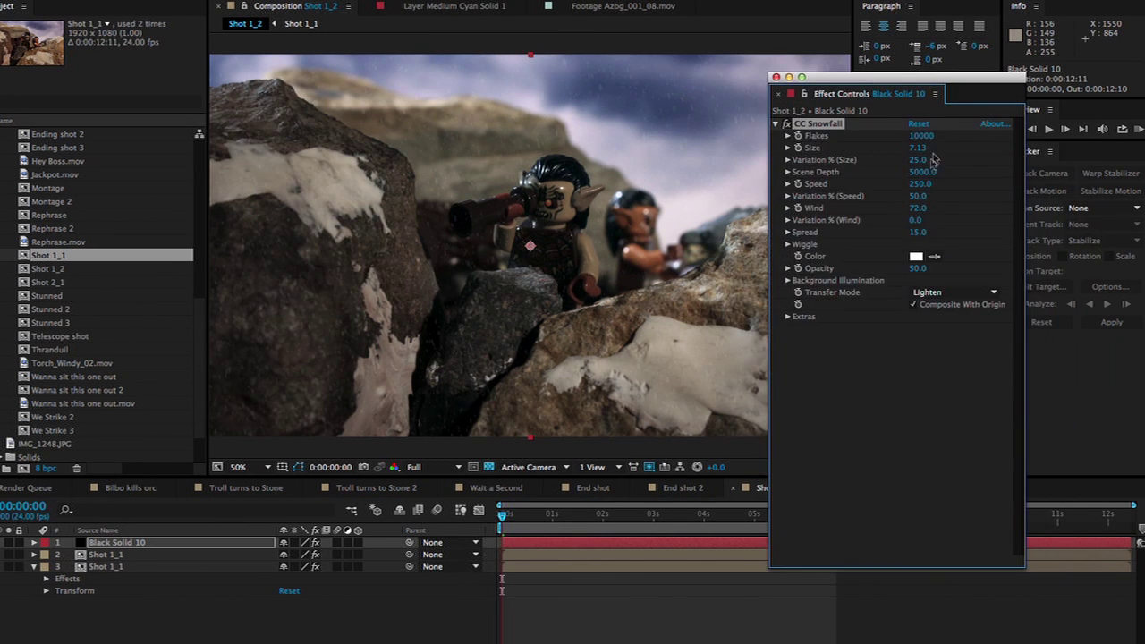
drag(920, 152, 935, 152)
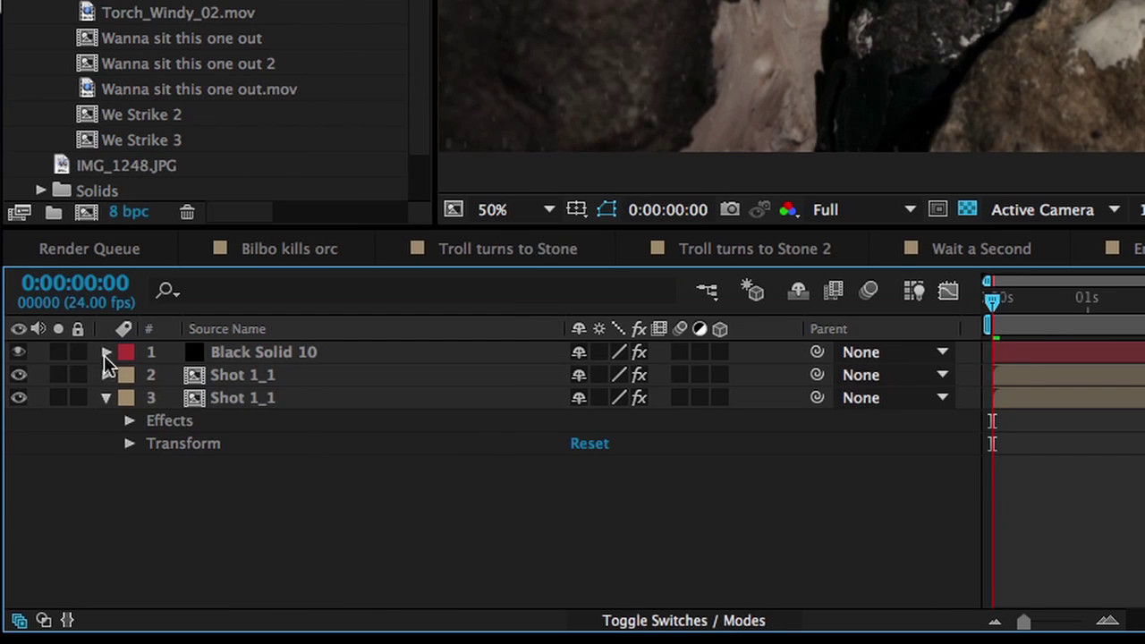
Step: Set starting Position and Scale keyframes on Black Solid 10's Transform properties
click(106, 351)
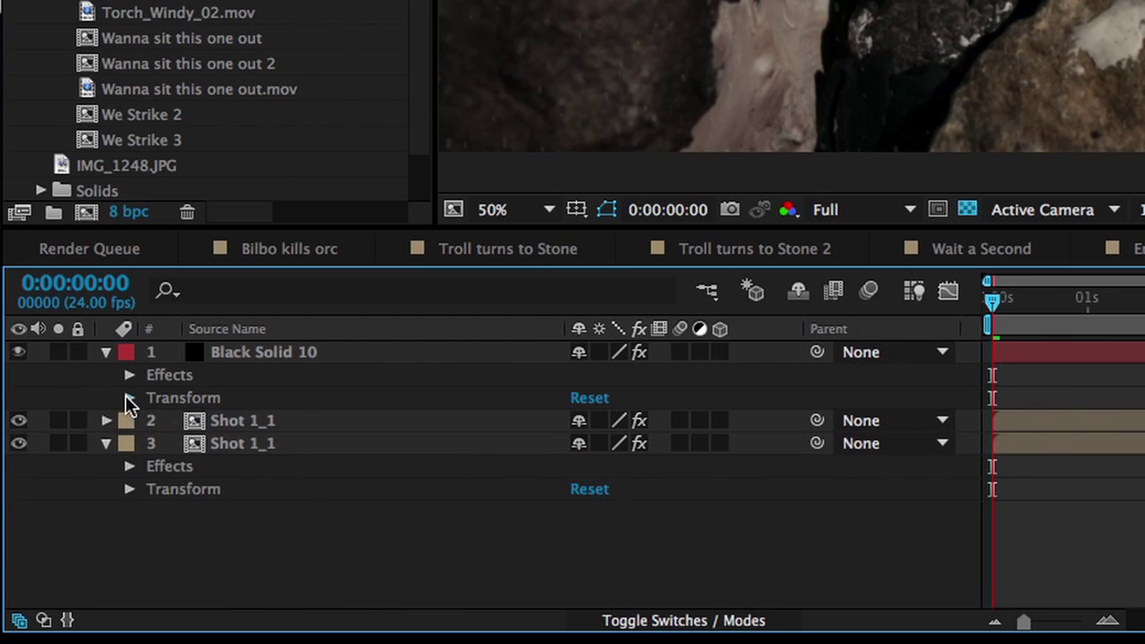
click(128, 397)
click(173, 442)
click(173, 466)
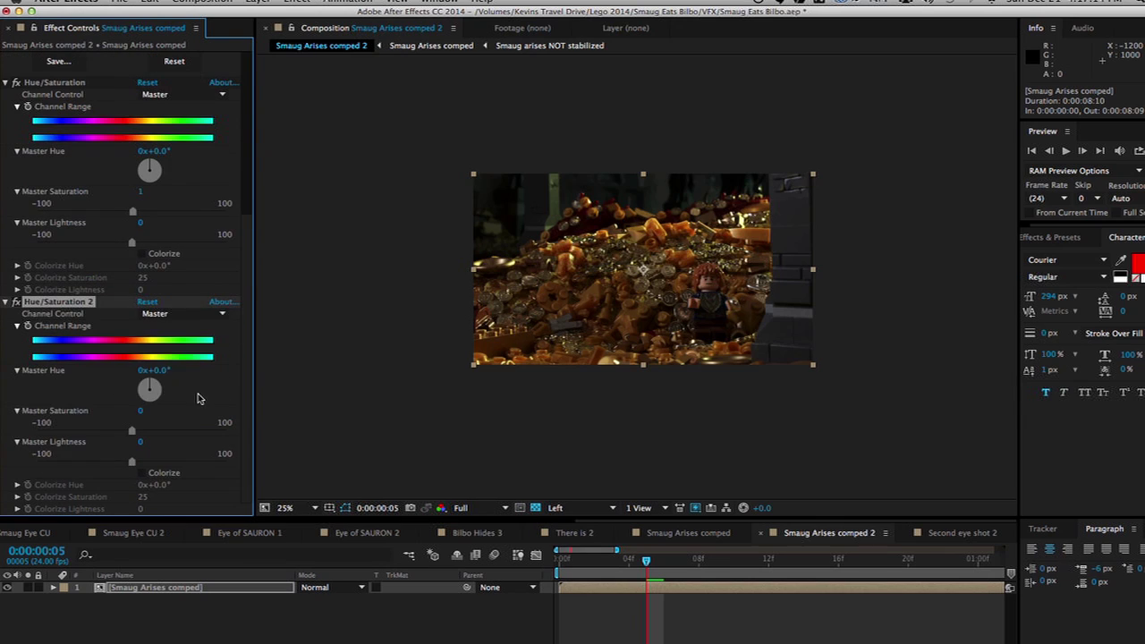
Step: Limit the second Hue/Saturation's Channel Control to Reds
click(206, 313)
click(174, 338)
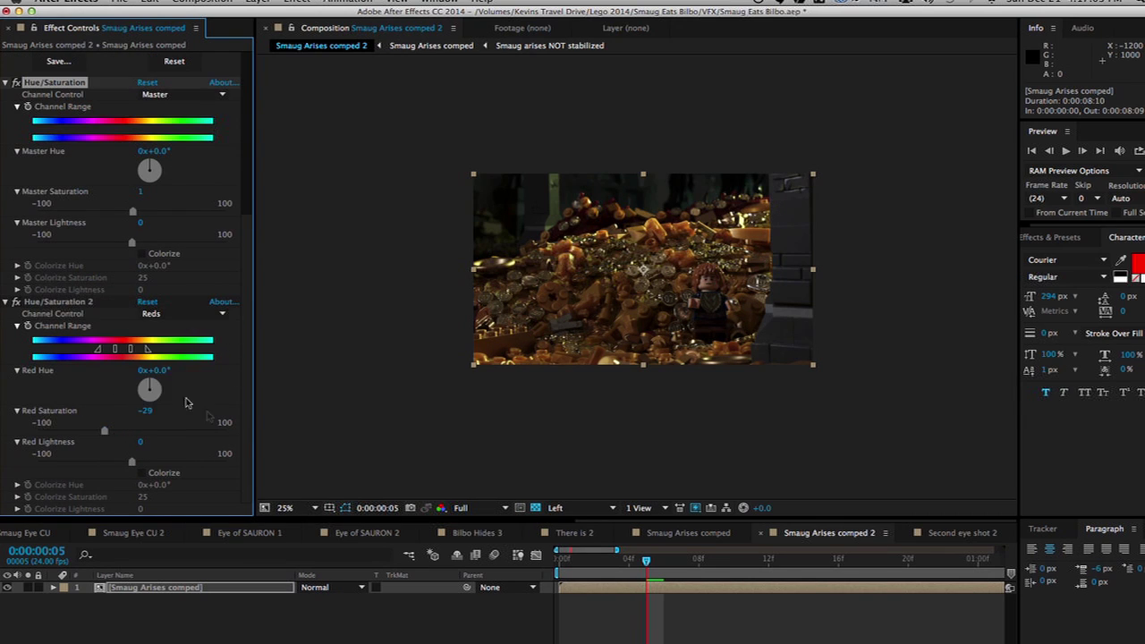
scroll(246, 307, up, 3)
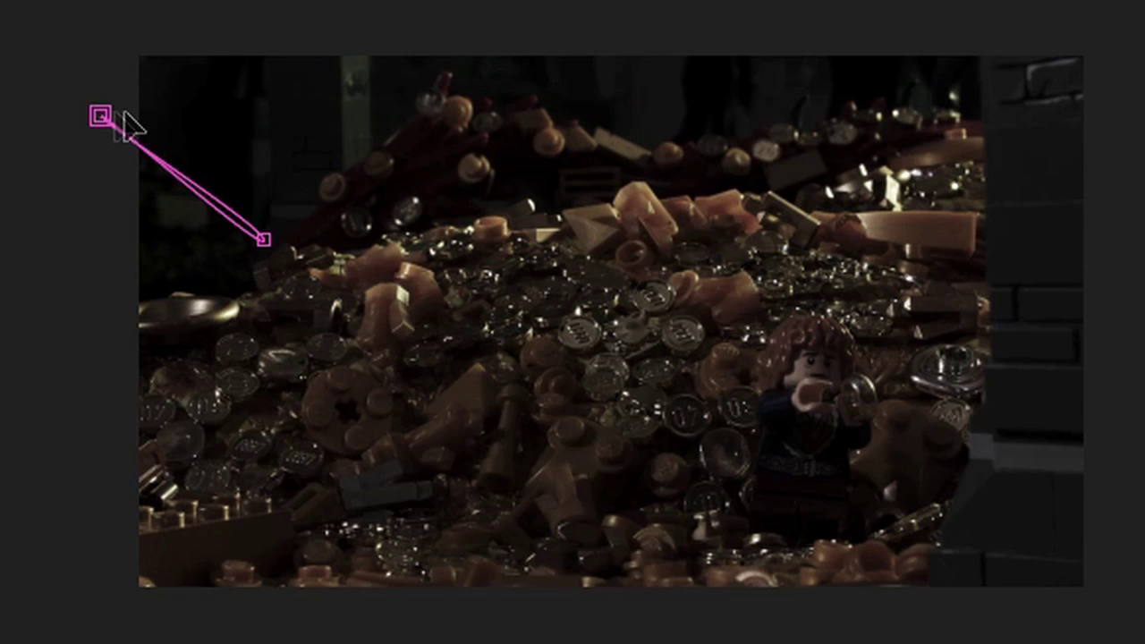
Step: Draw a Pen-tool mask on the darkened copy around the upper coin pile and minifigure
click(333, 5)
click(798, 68)
click(956, 42)
click(1009, 97)
click(938, 202)
click(938, 342)
click(942, 425)
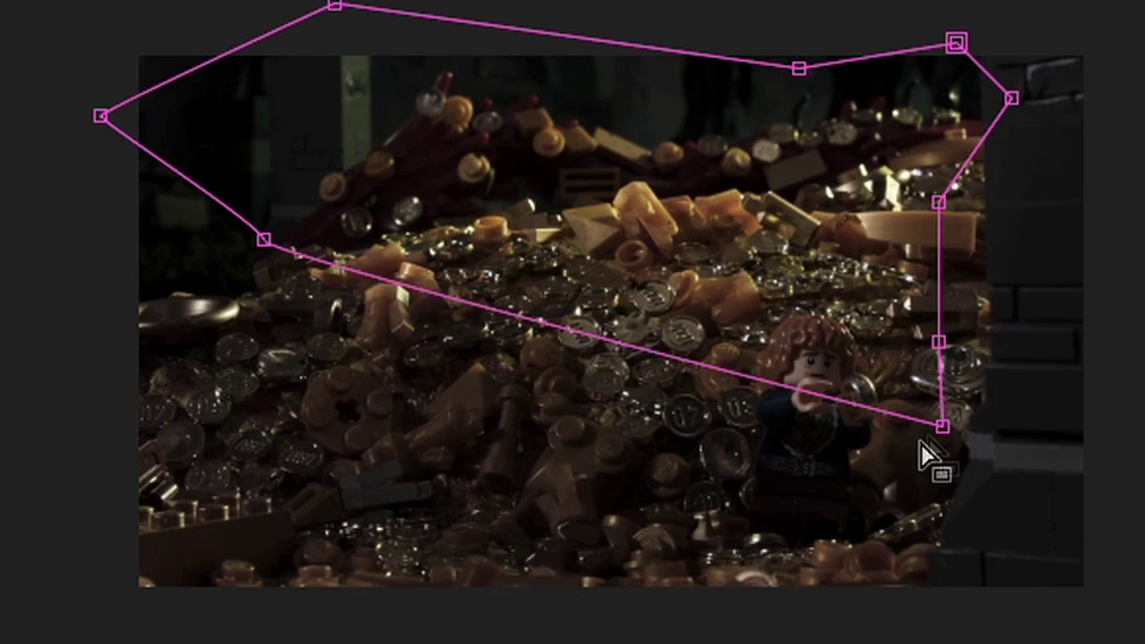
click(907, 527)
click(870, 537)
click(781, 569)
click(653, 493)
click(610, 430)
click(650, 329)
click(299, 316)
click(651, 272)
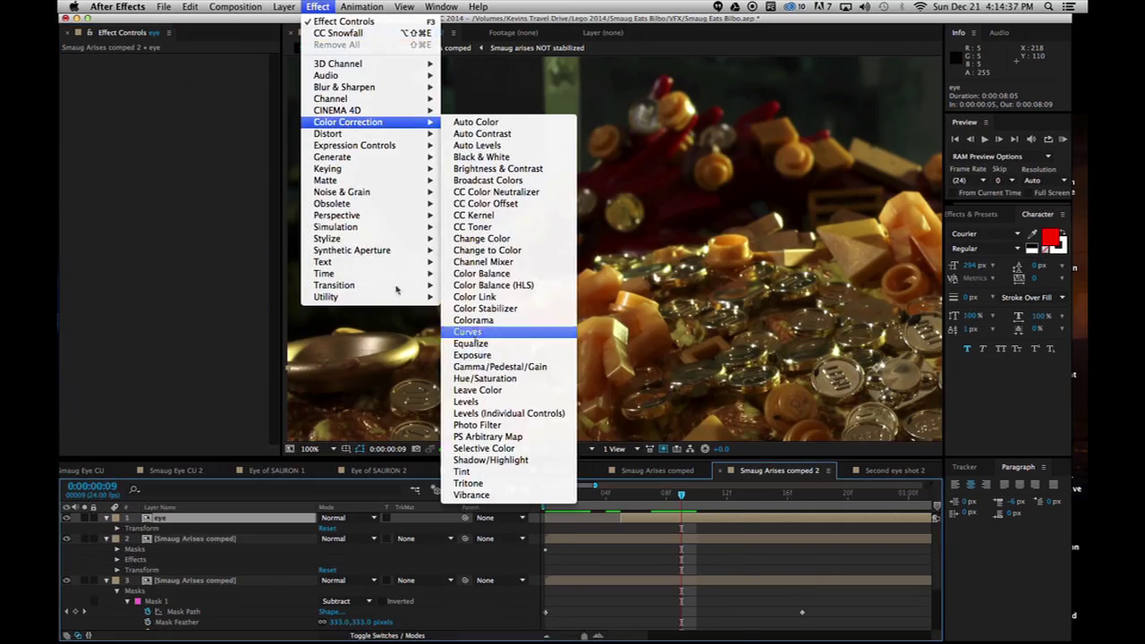
Step: Add Curves to the eye layer and drag the curve sharply up-left for a bright orange glow
click(467, 331)
drag(162, 184, 120, 191)
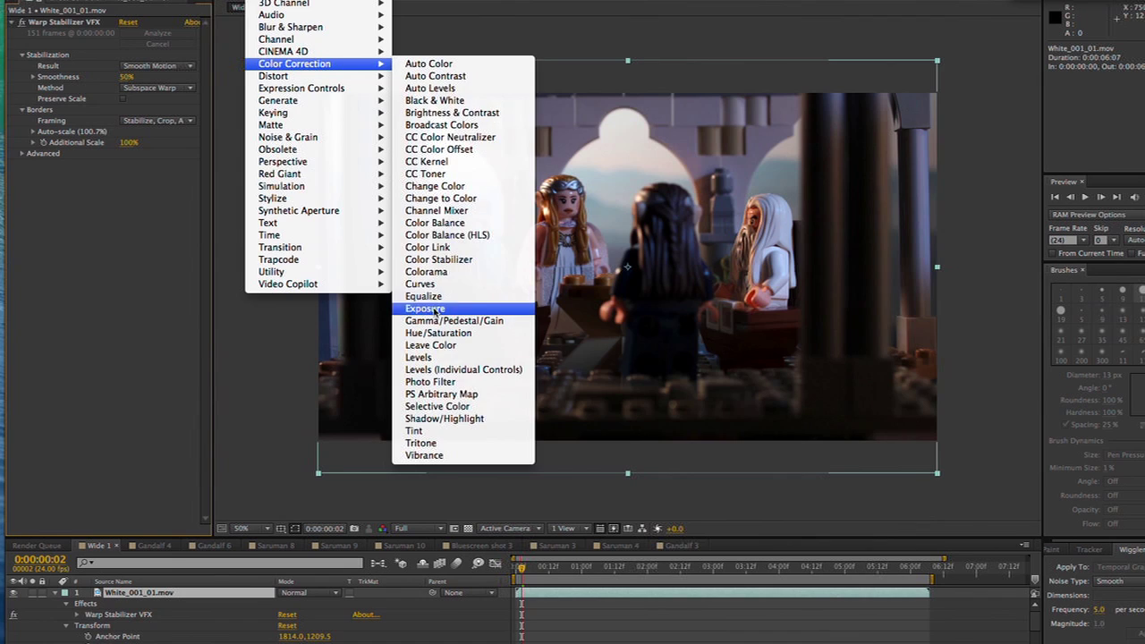
Step: Add Curves to the council footage, duplicate it, reshape the top copy's mask, and paste Curves back
click(421, 284)
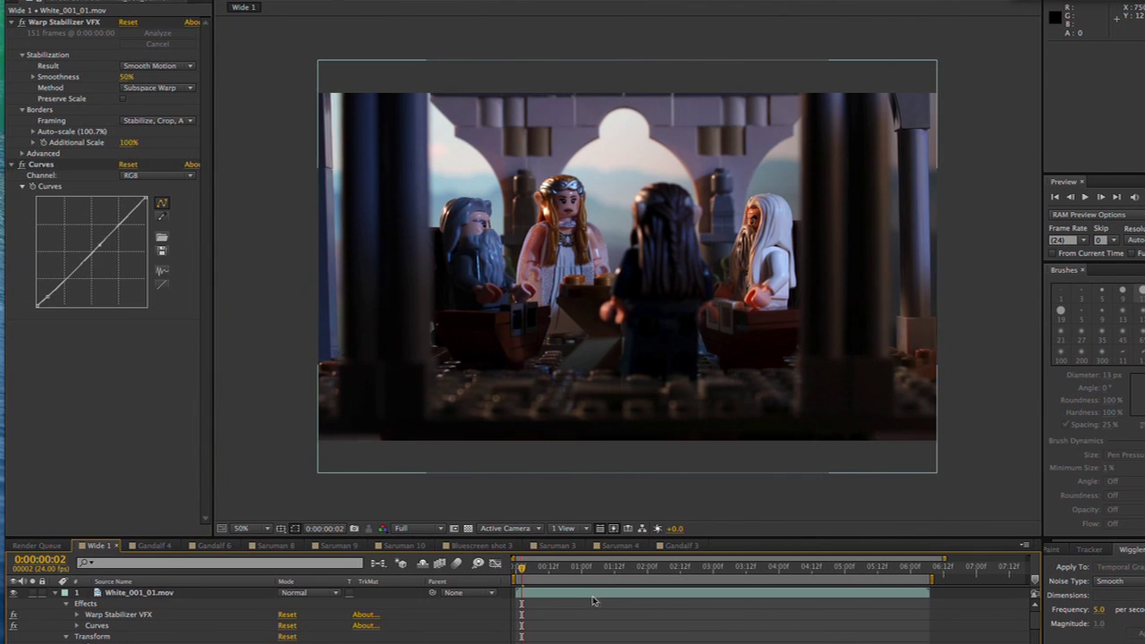
key(ctrl+d)
key(Delete)
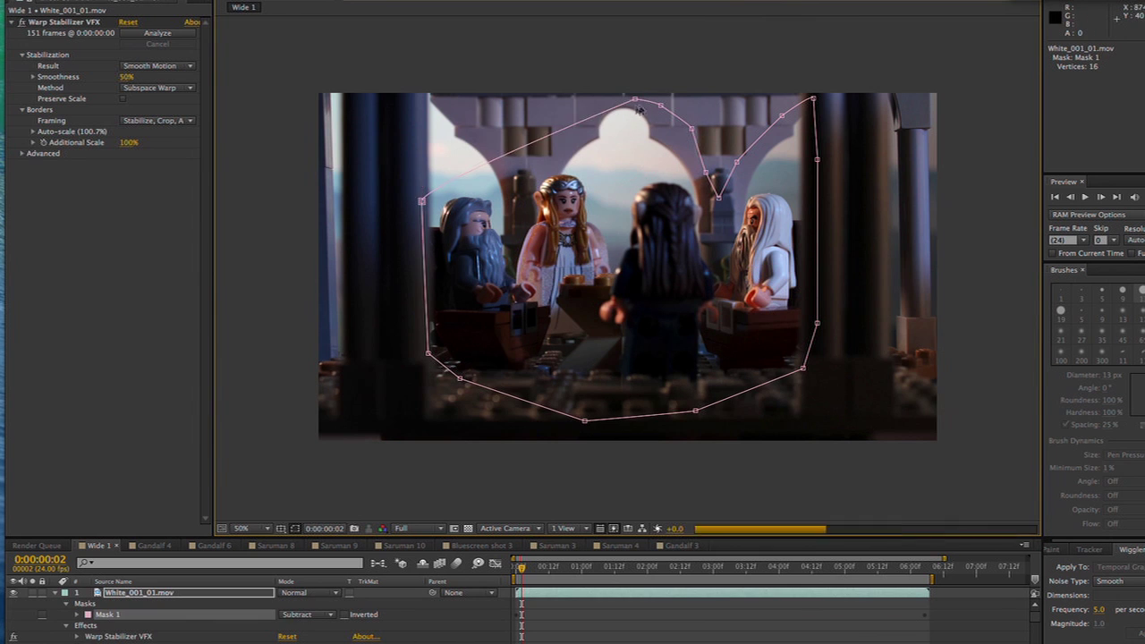
drag(475, 134, 434, 90)
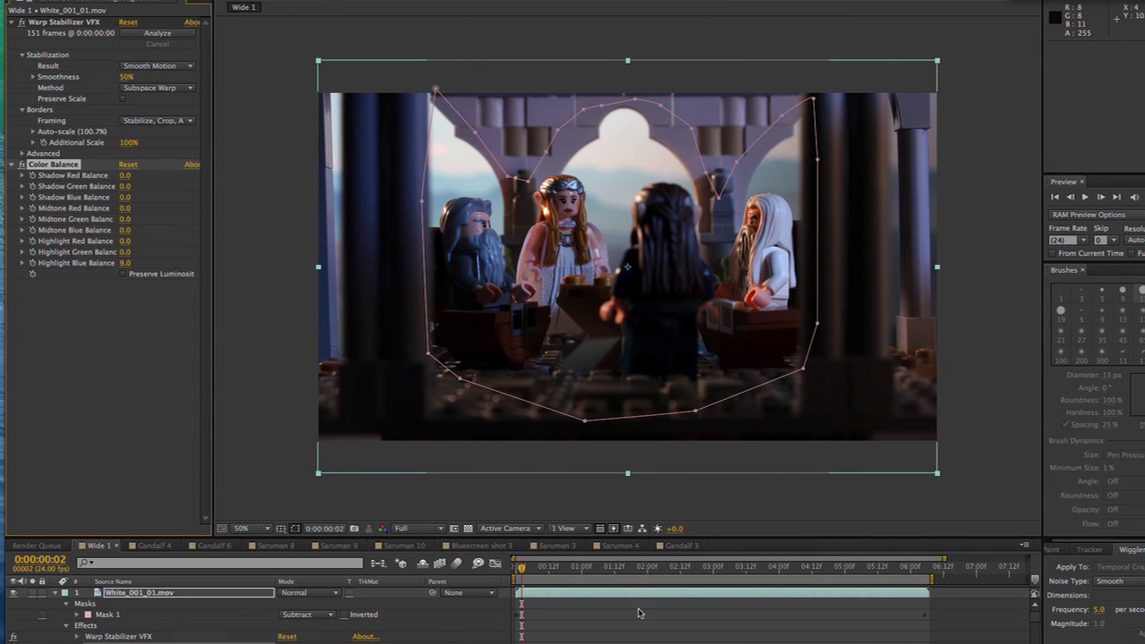
key(ctrl+v)
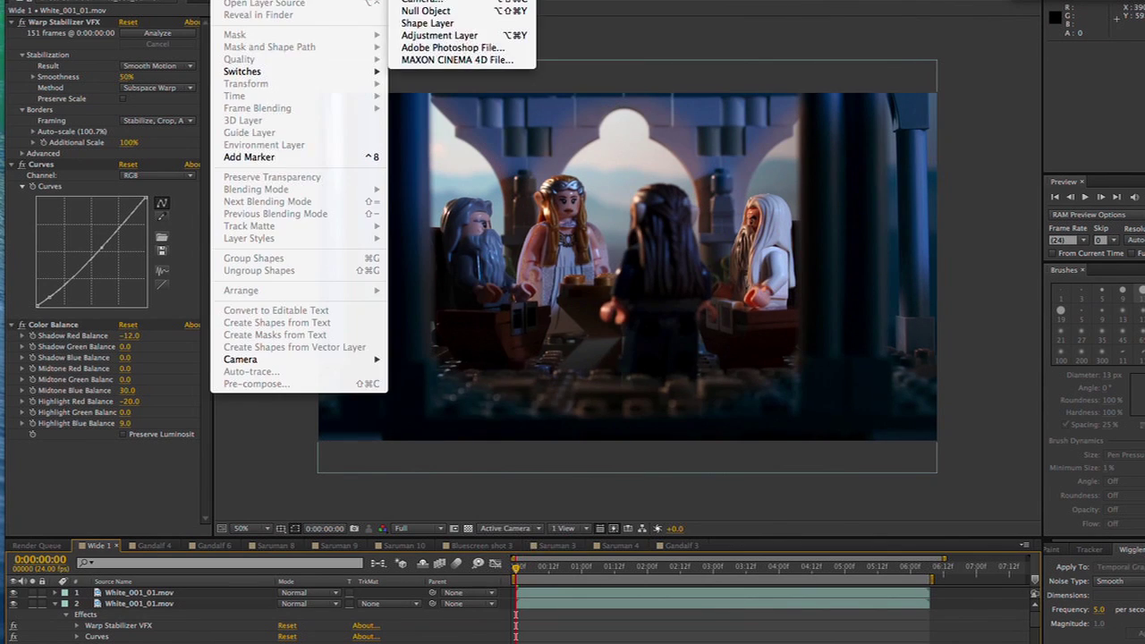
Step: Create a magenta solid and blend it over the footage to tint the arches' sky pink-purple
key(ctrl+y)
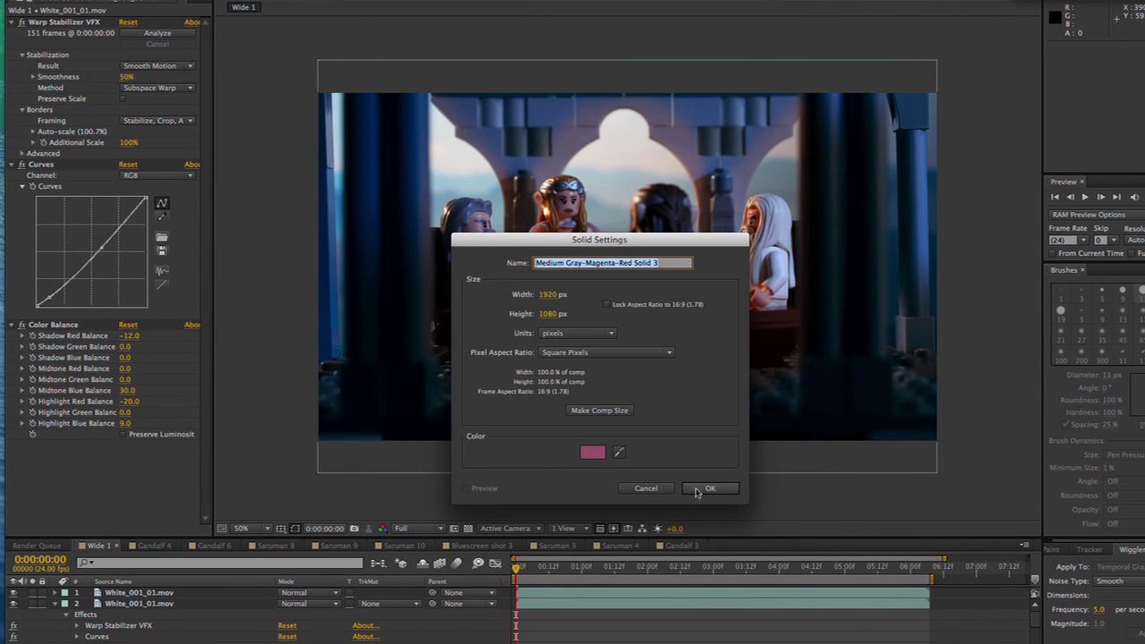
click(706, 488)
right_click(574, 205)
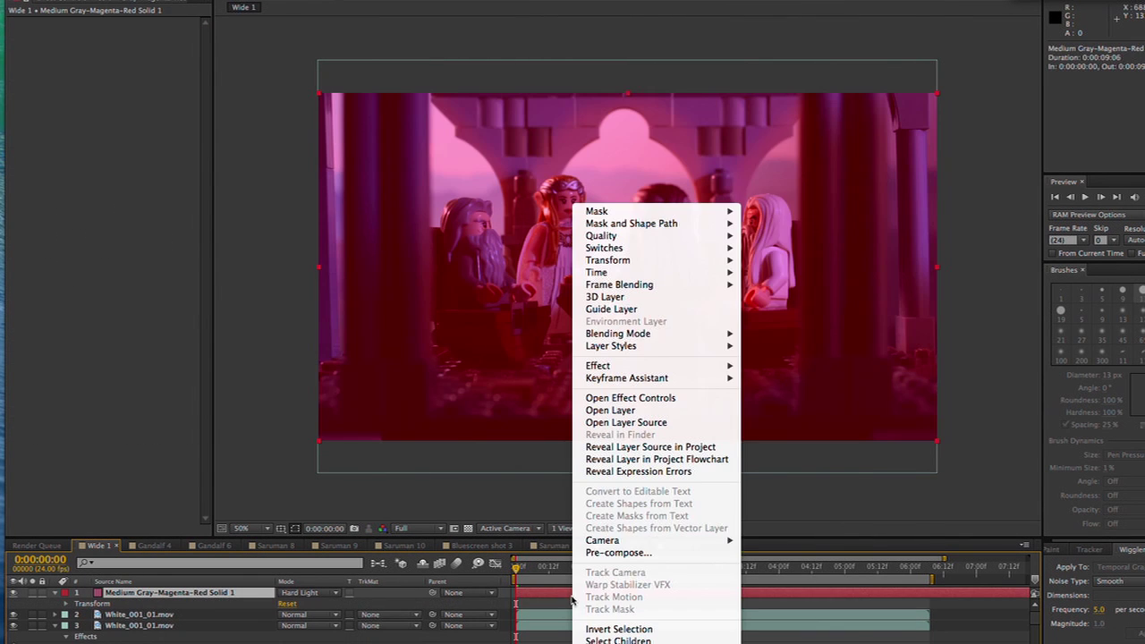
mouse_move(652, 333)
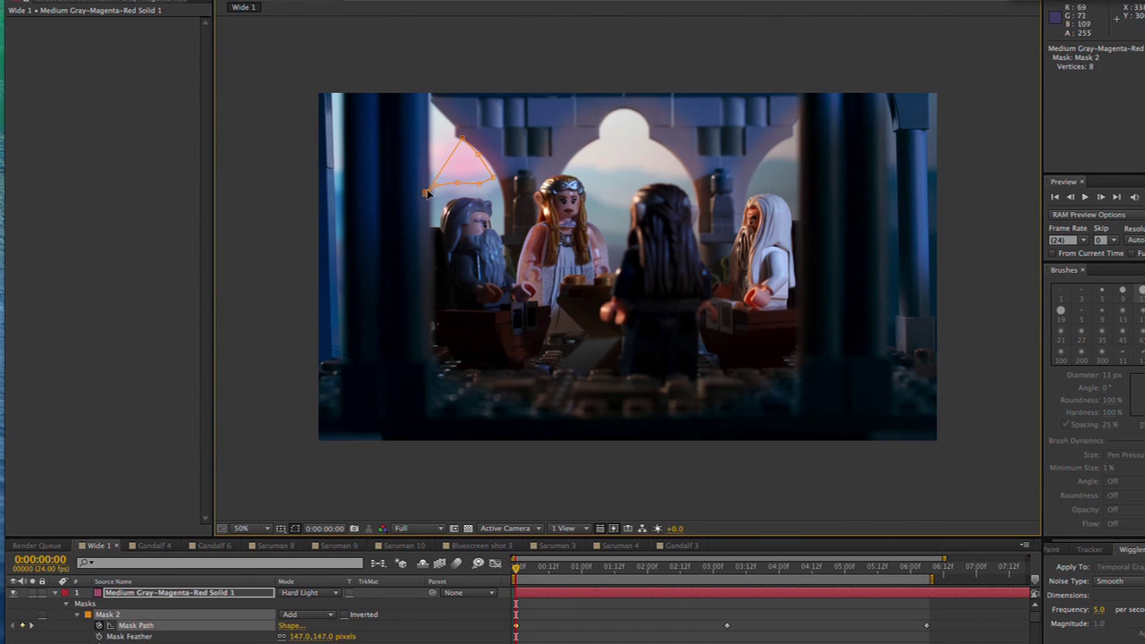
click(427, 191)
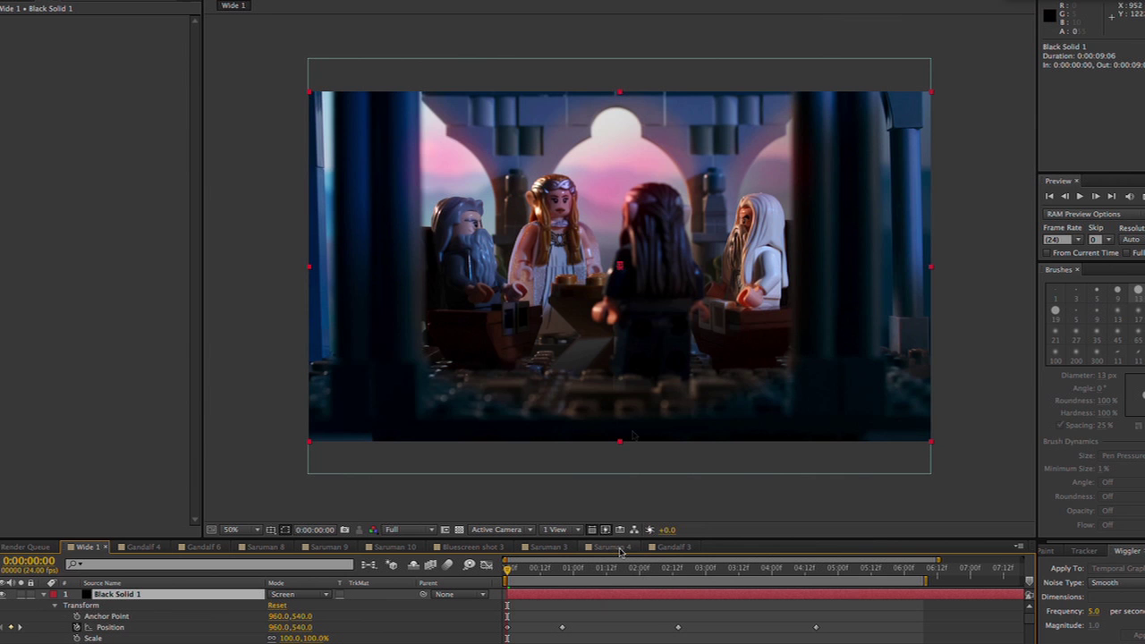
Step: Set Black Solid 1 to Screen blending and reduce the Optical Flares scale to 100
right_click(570, 206)
mouse_move(644, 333)
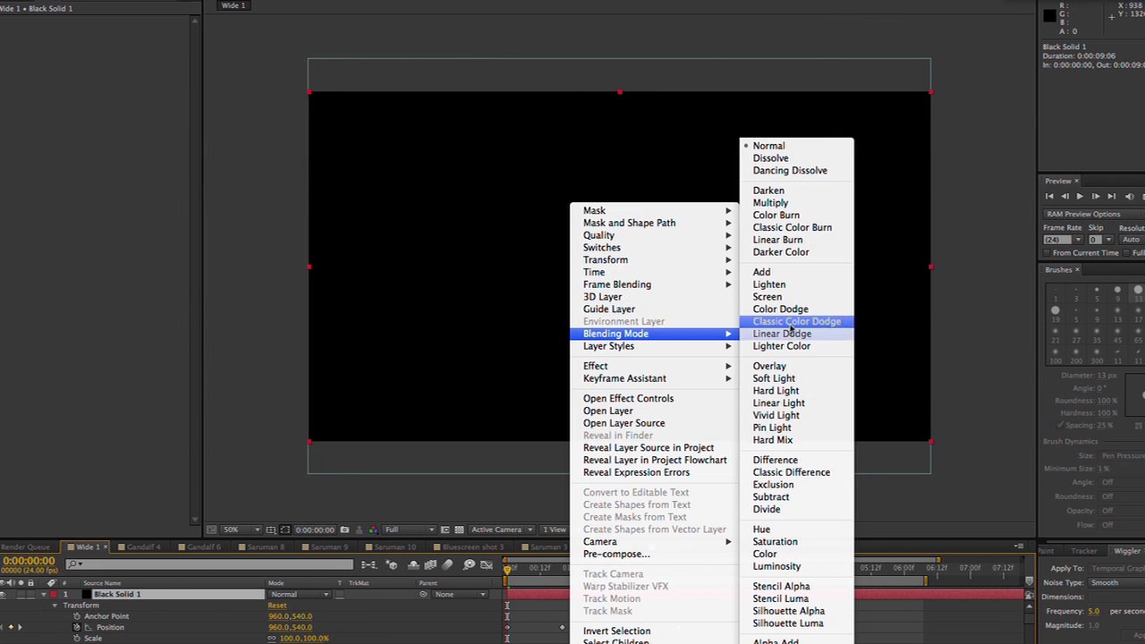
click(766, 296)
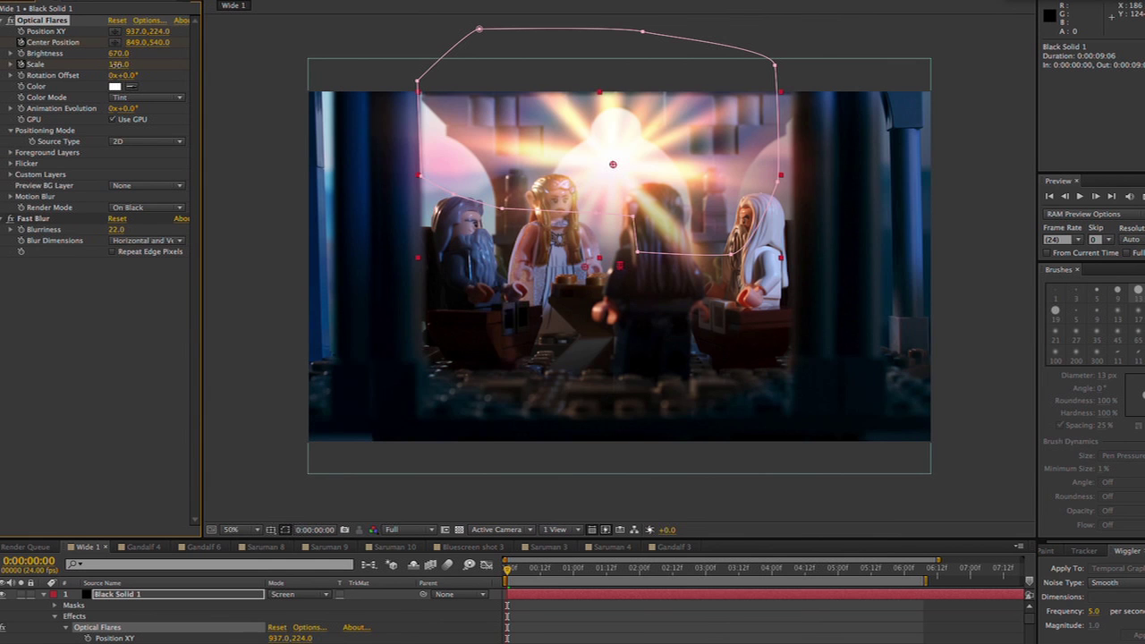
mouse_move(117, 64)
mouse_down()
mouse_move(100, 66)
mouse_move(122, 68)
mouse_move(116, 54)
mouse_up()
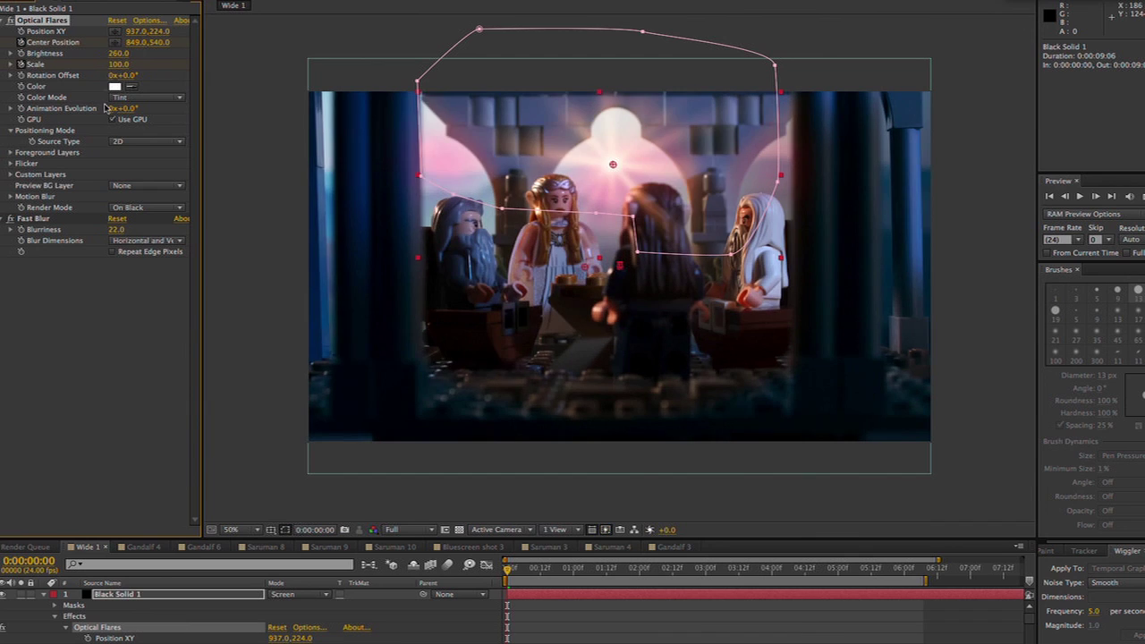